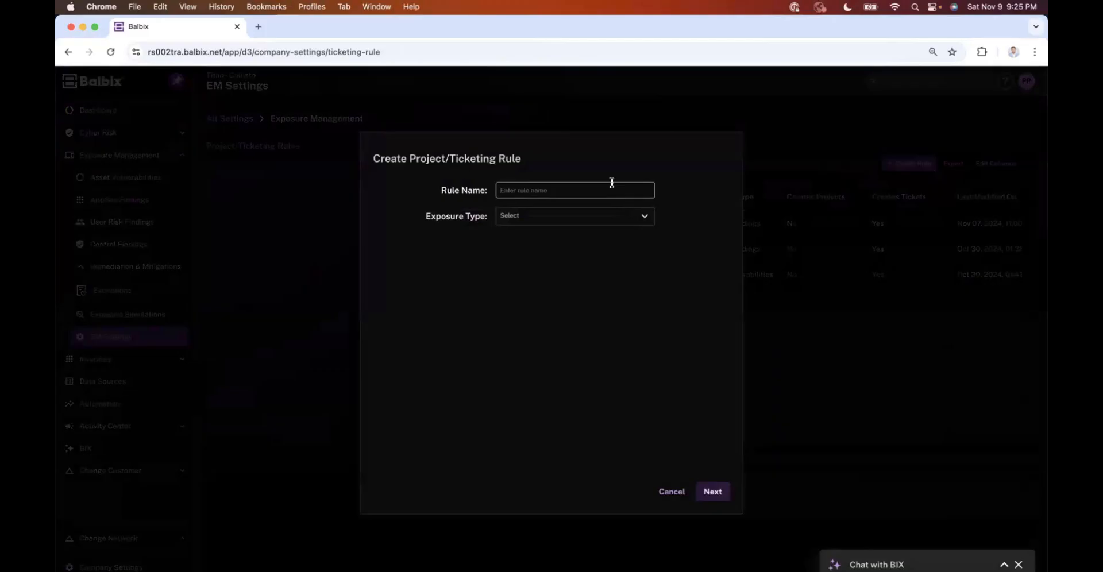
# Step: Name the new ticketing rule CISA KEVs, set its exposure type to Asset Vulnerabilities, and continue
pyautogui.click(612, 182)
pyautogui.write('CIS')
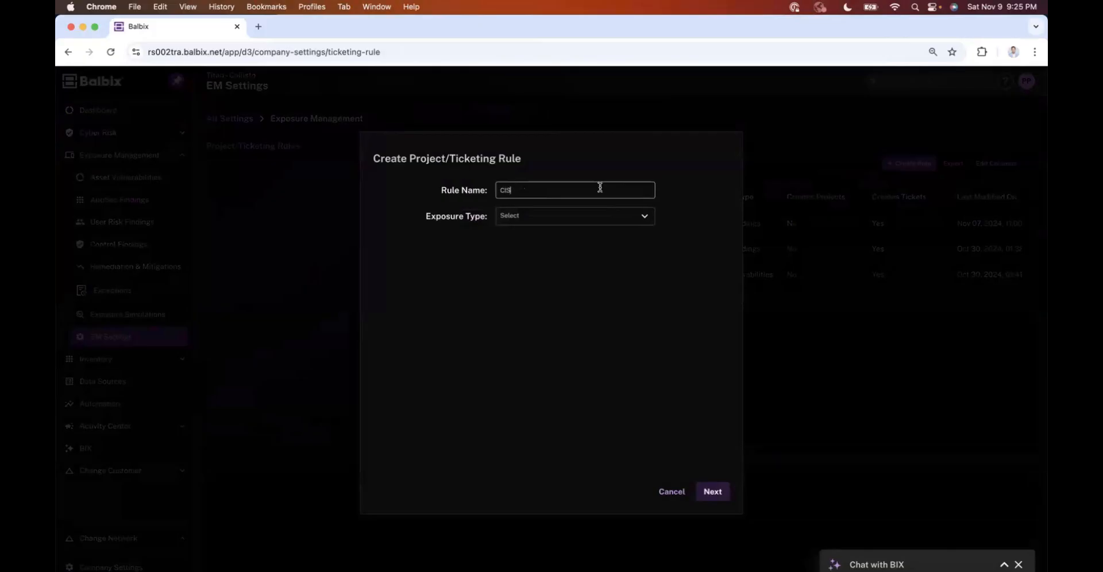
pyautogui.write('A KEVs')
pyautogui.click(633, 222)
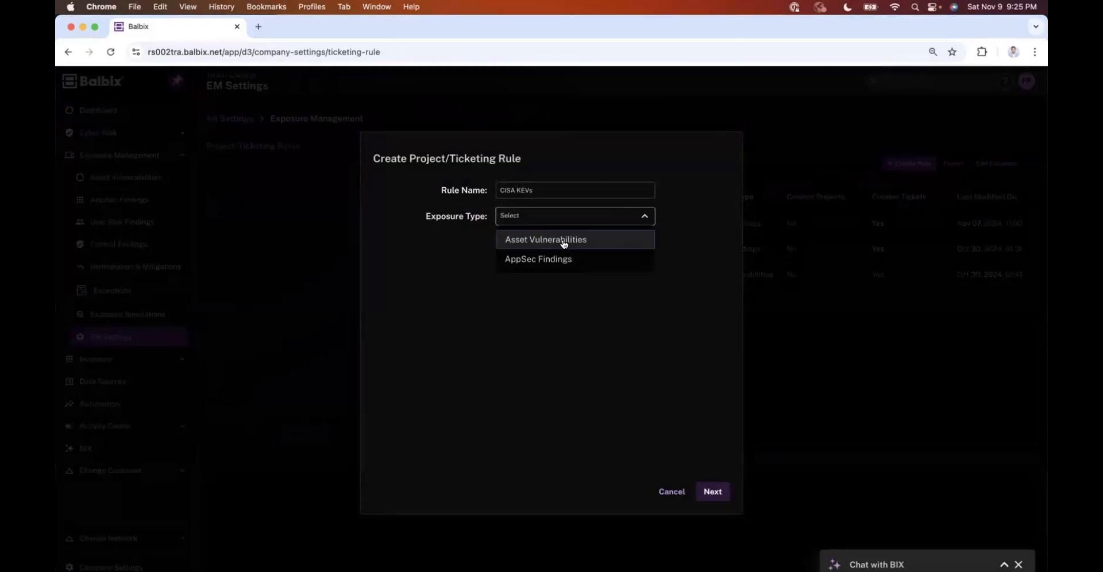
pyautogui.click(564, 242)
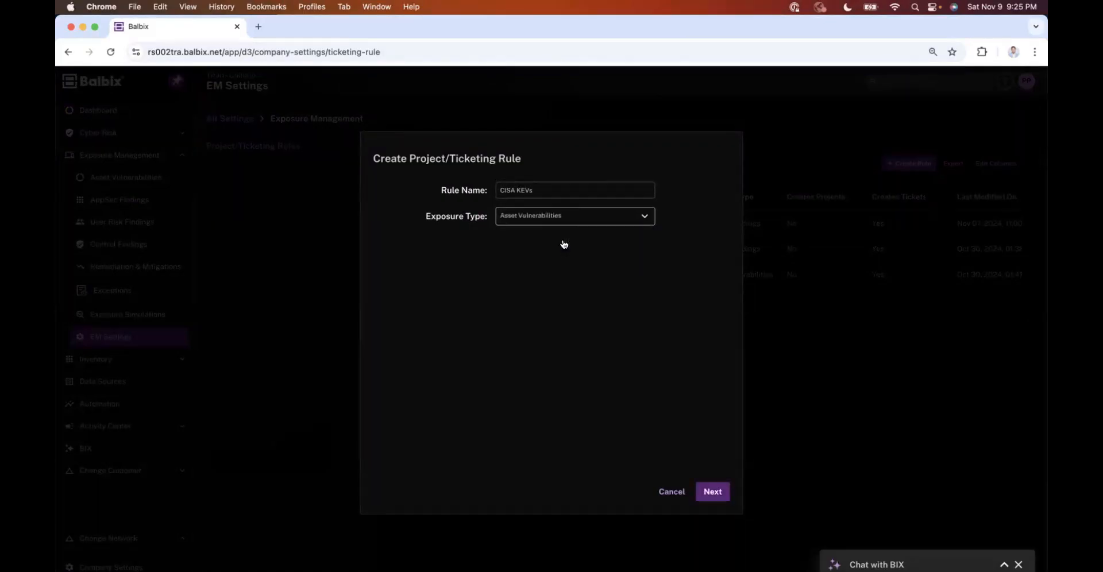
pyautogui.click(713, 492)
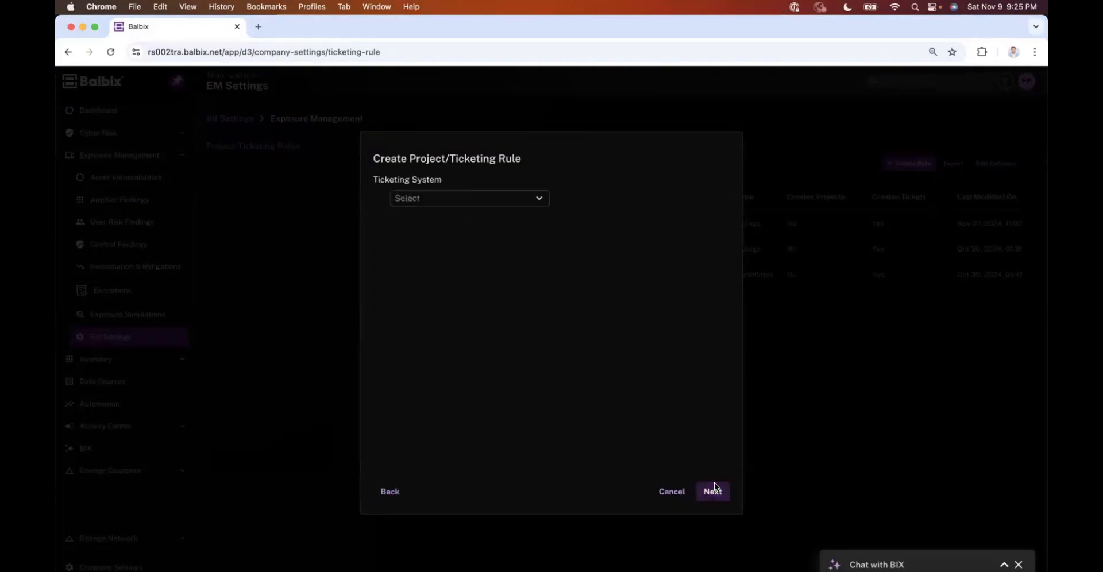
# Step: Set both the ticketing system and the ticketing system instance to Jira Ticketing
pyautogui.click(512, 203)
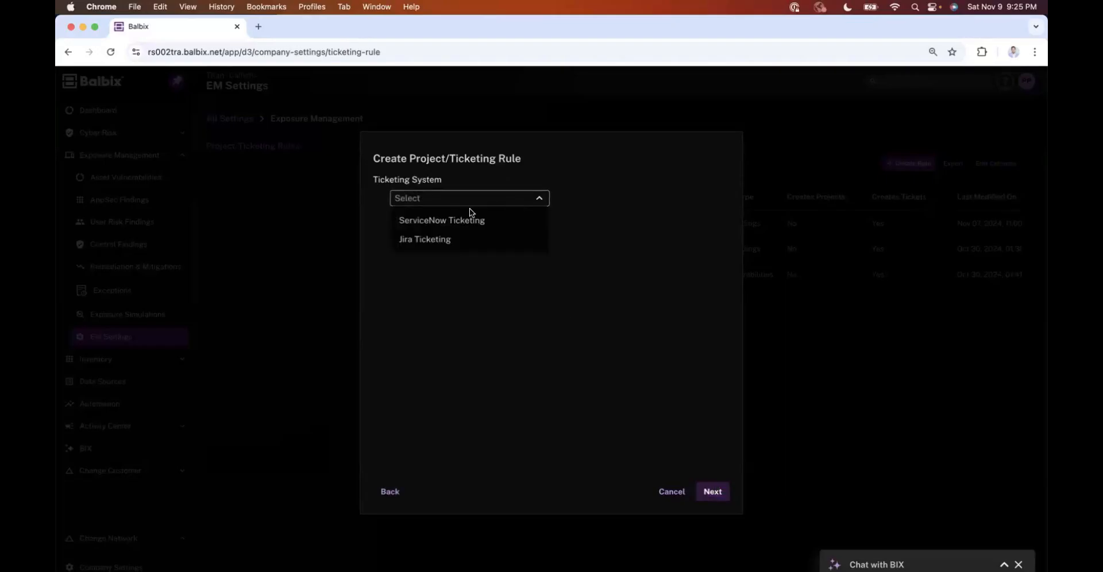
pyautogui.click(435, 242)
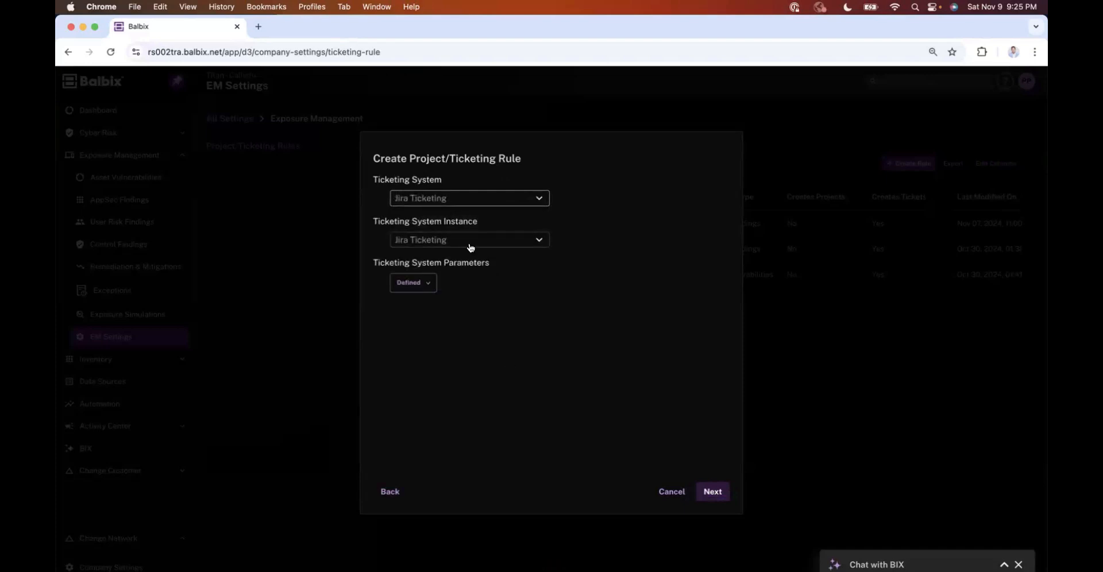
pyautogui.click(487, 235)
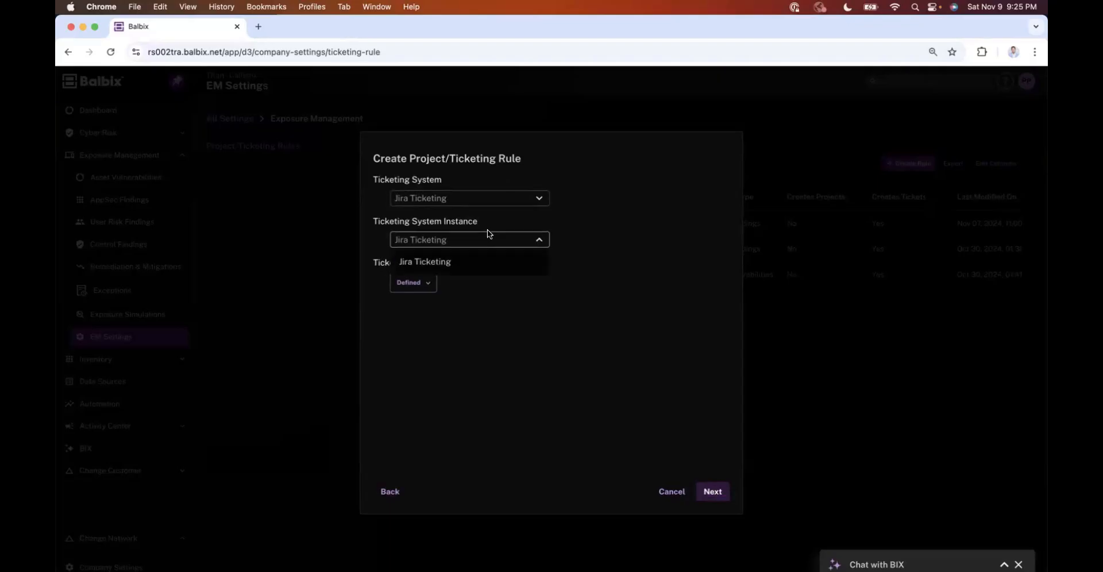
pyautogui.click(447, 269)
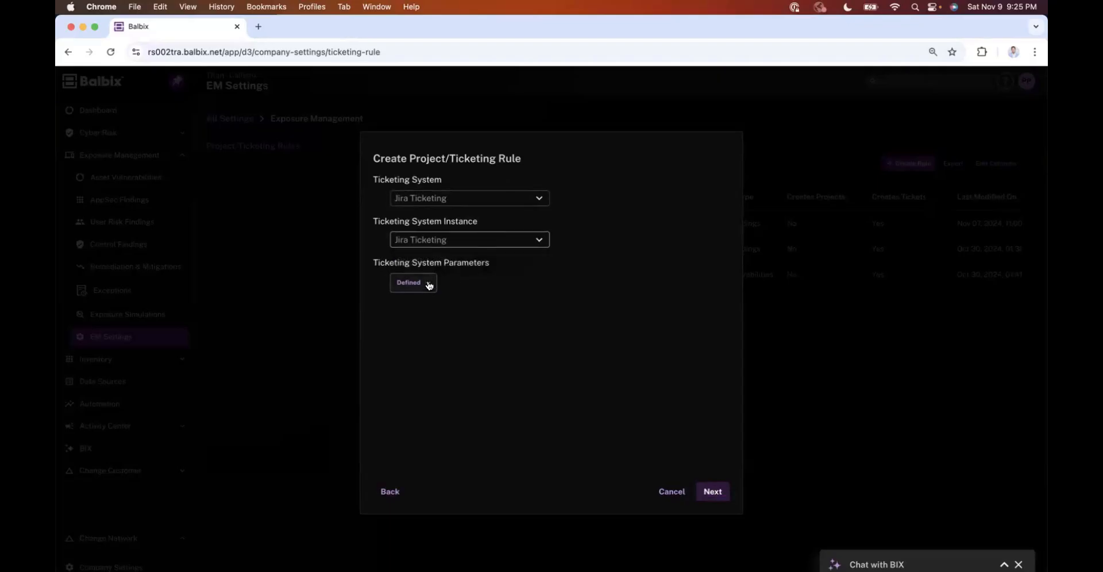
# Step: Open the ticketing system parameters and choose project Jira-connector-test with issue type Bug
pyautogui.click(428, 283)
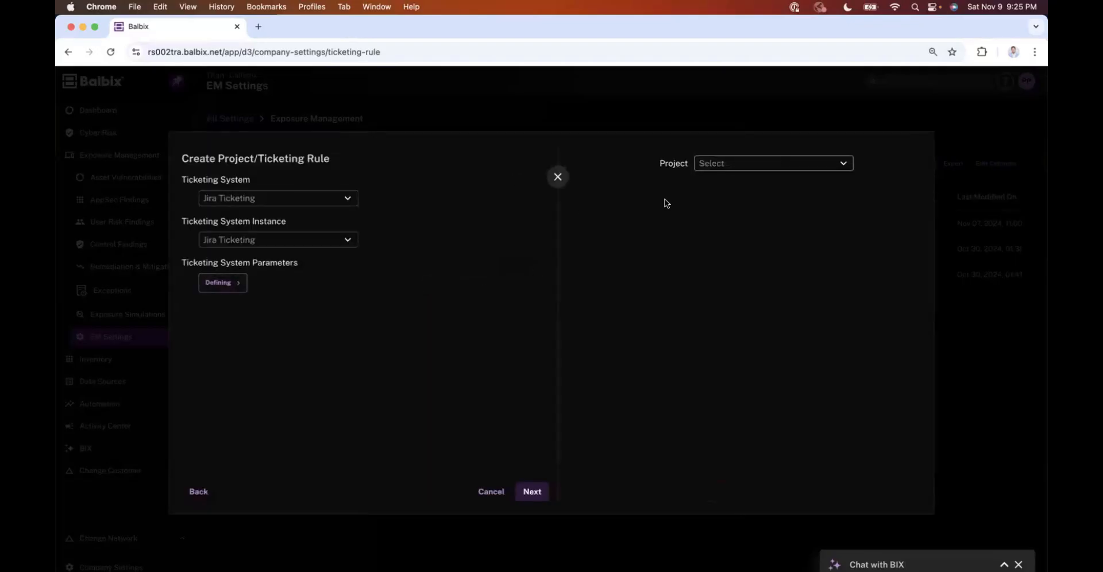
pyautogui.click(753, 167)
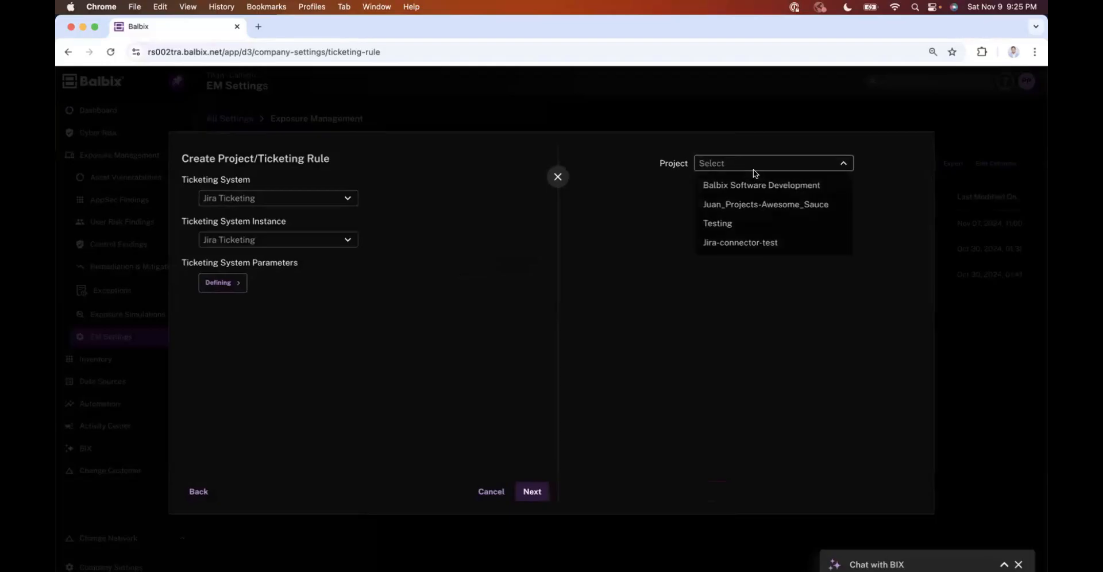
pyautogui.click(750, 251)
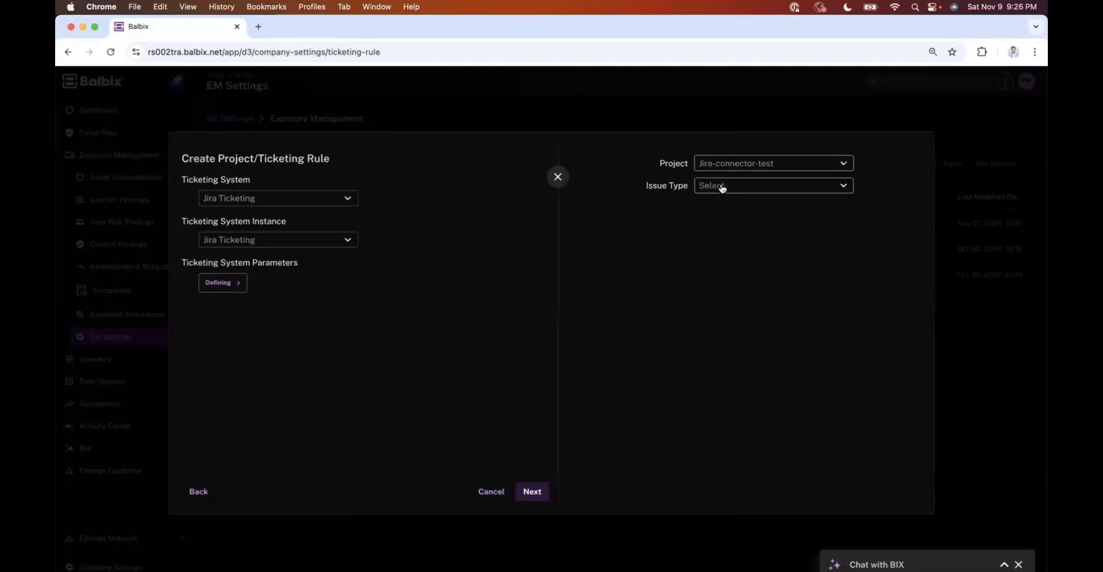
pyautogui.click(721, 187)
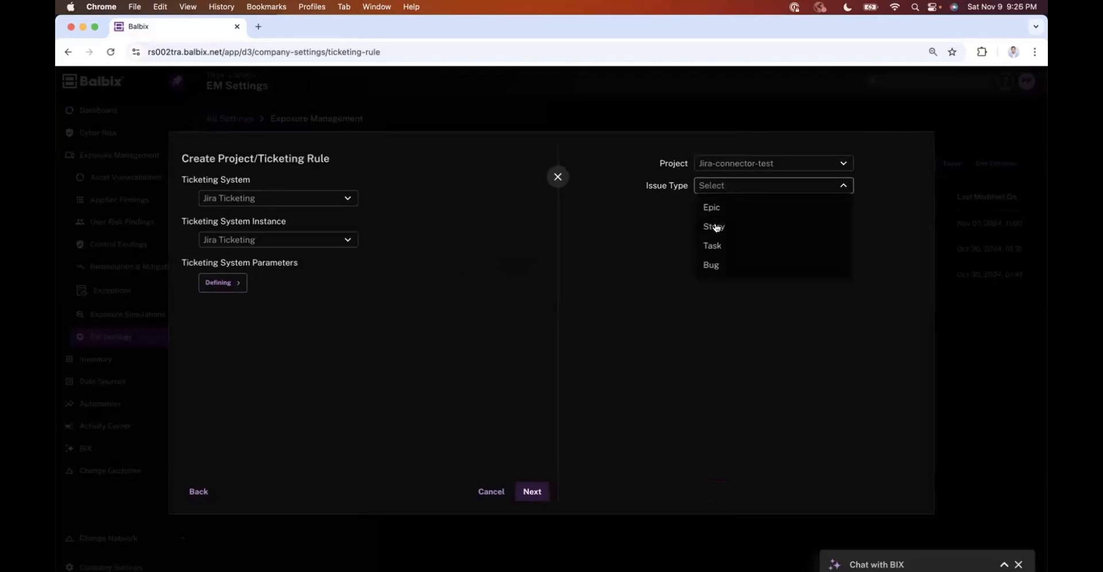
pyautogui.click(714, 264)
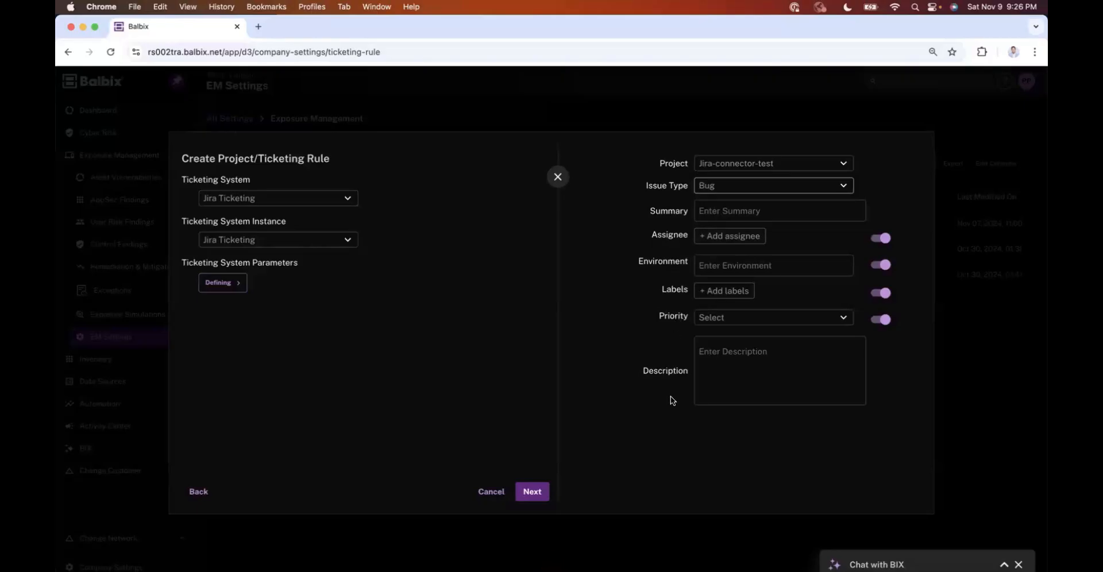
# Step: Enter the summary CISA KEVs and assign the ticket to a team member from the assignee list
pyautogui.click(753, 210)
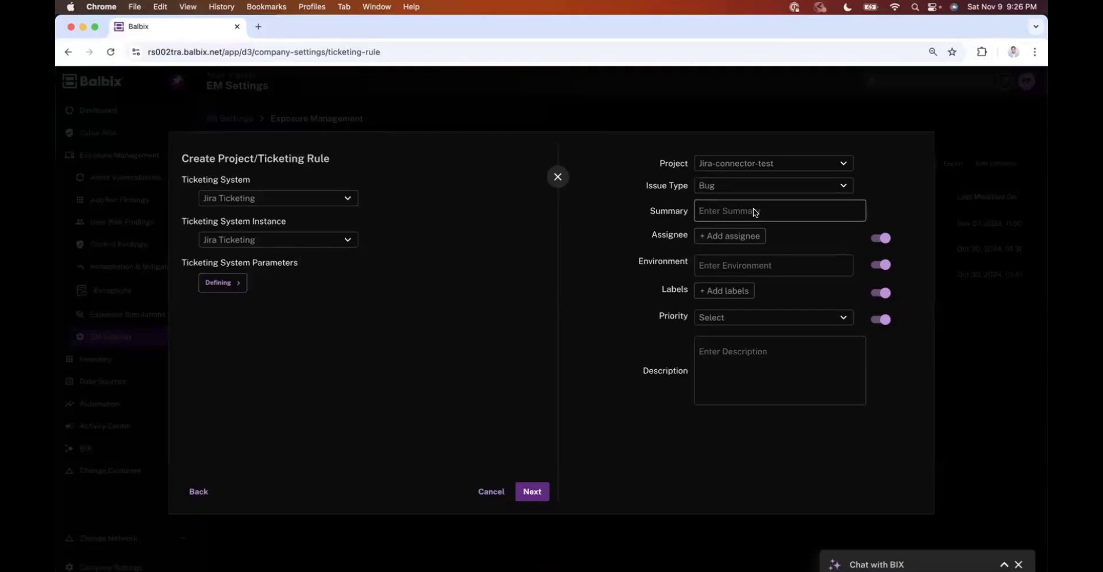
pyautogui.write('CISA KEVs')
pyautogui.click(750, 242)
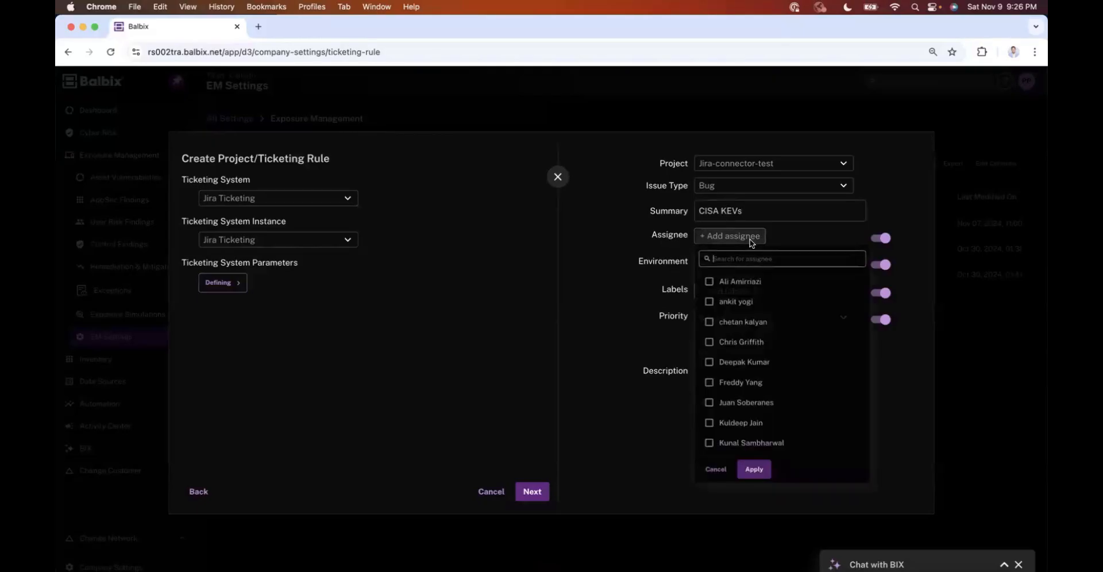
pyautogui.click(727, 345)
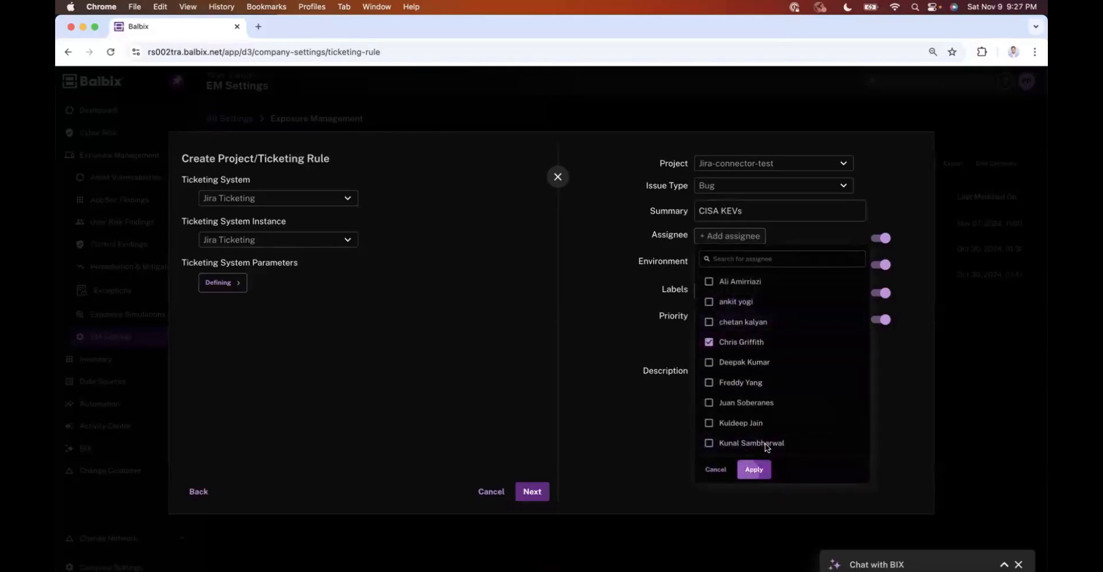
pyautogui.click(754, 470)
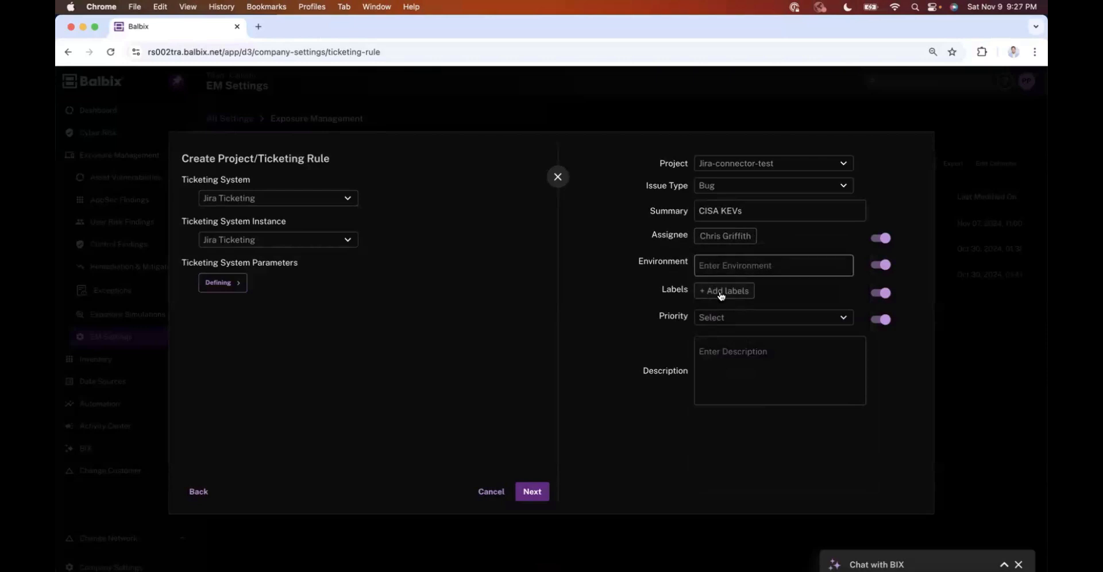
# Step: Add the two labels CISA and Weekly to the ticket parameters
pyautogui.click(721, 293)
pyautogui.write('CISA')
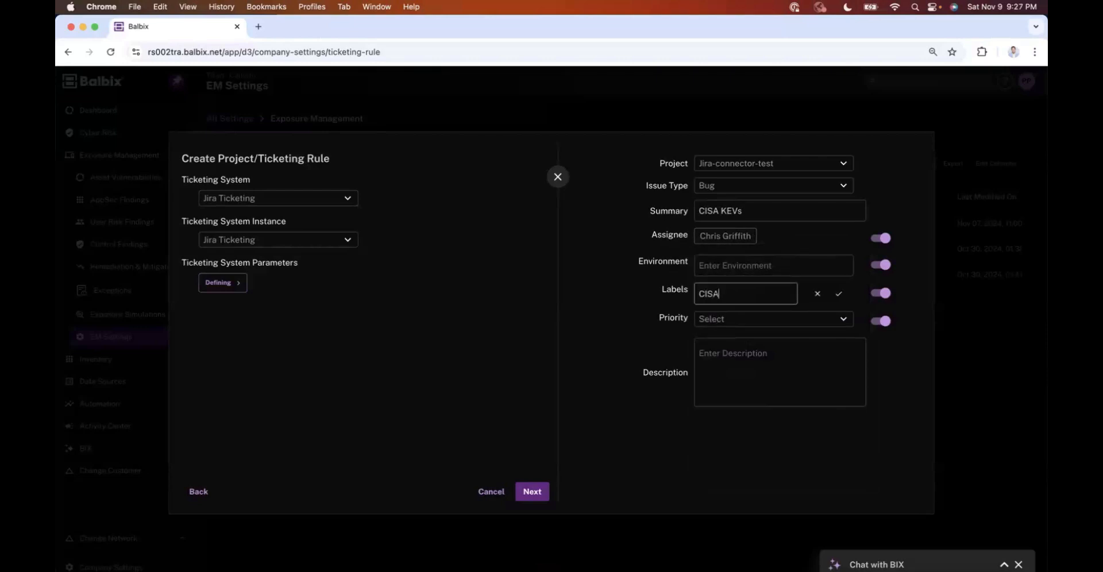
pyautogui.click(840, 294)
pyautogui.click(765, 297)
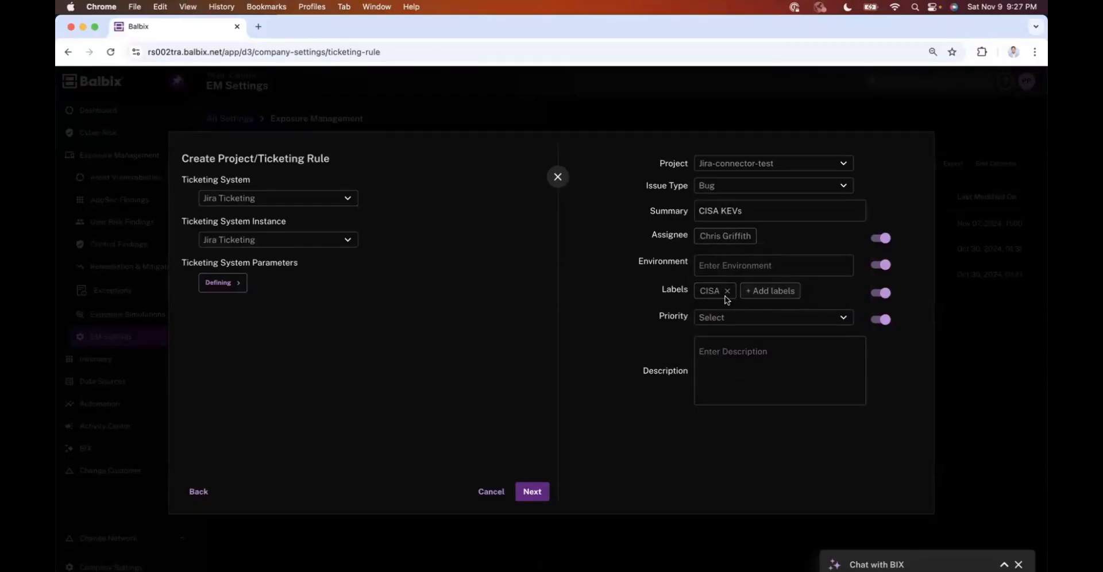
pyautogui.write('Weekly')
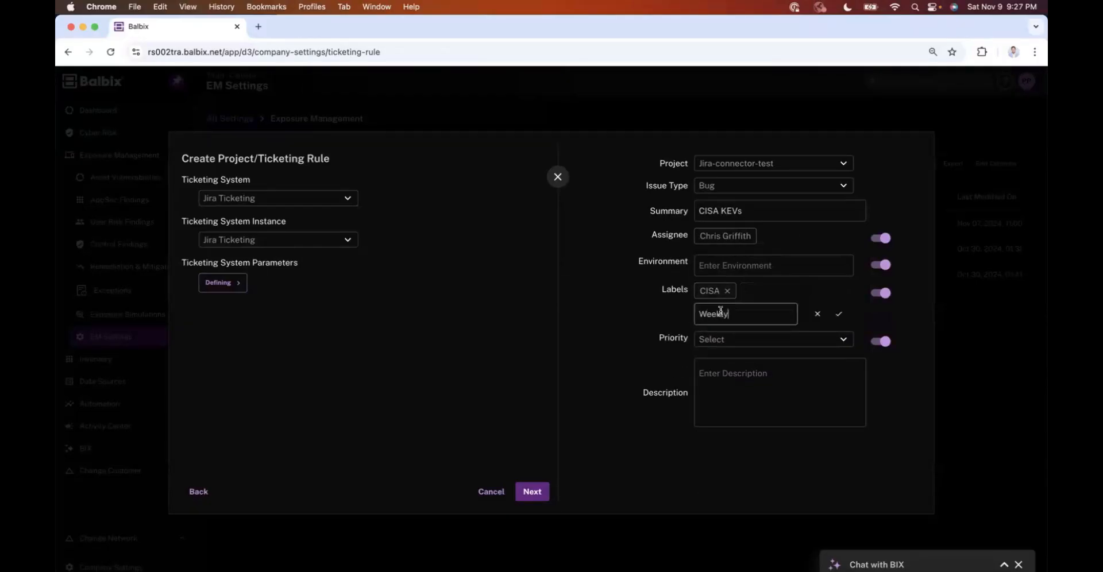
pyautogui.click(839, 313)
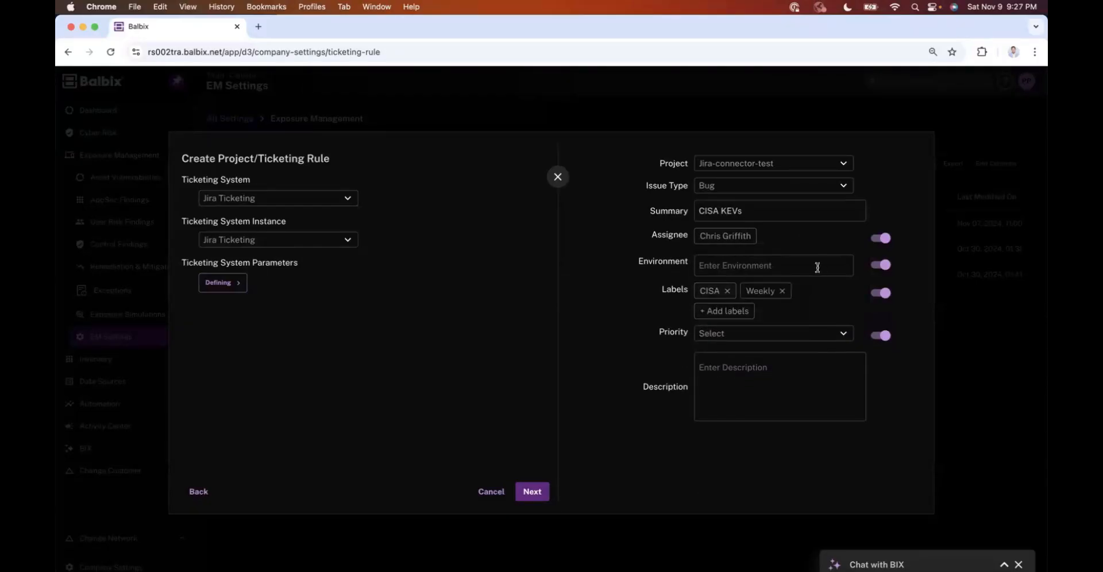
# Step: Set the environment to Production and the priority to Highest
pyautogui.click(771, 268)
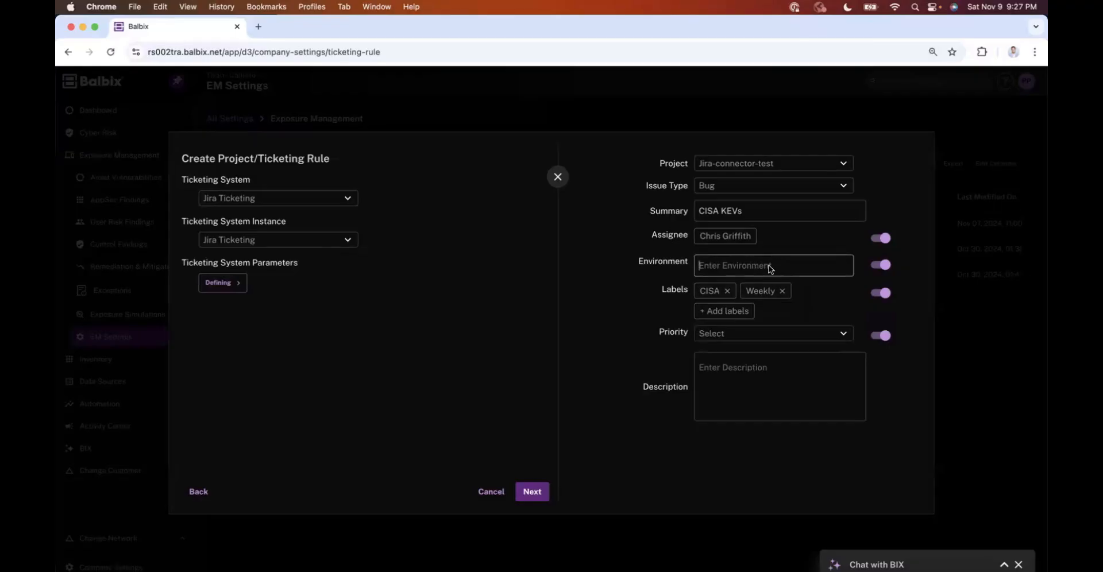
pyautogui.write('Production')
pyautogui.click(788, 335)
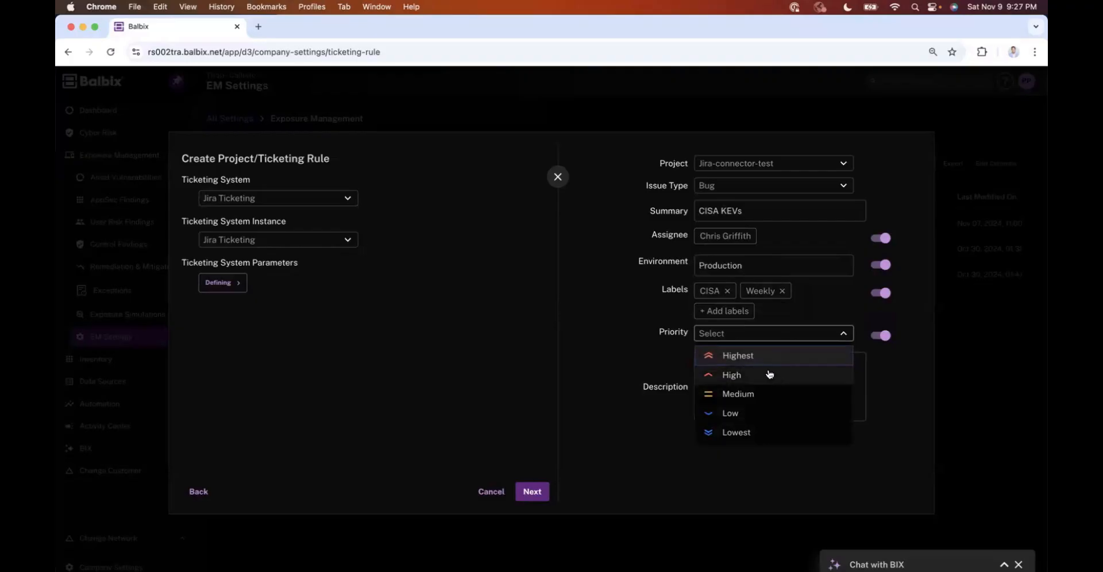
pyautogui.click(762, 360)
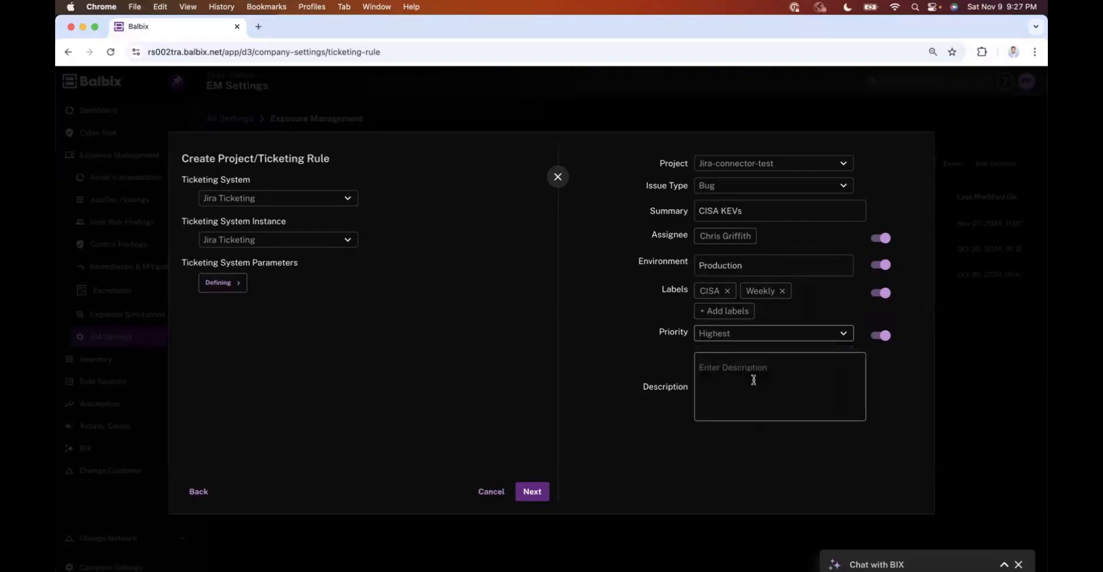
# Step: Enter the description "This ticketing rule is for CISA KEVs", then review and confirm the rule creation
pyautogui.click(753, 380)
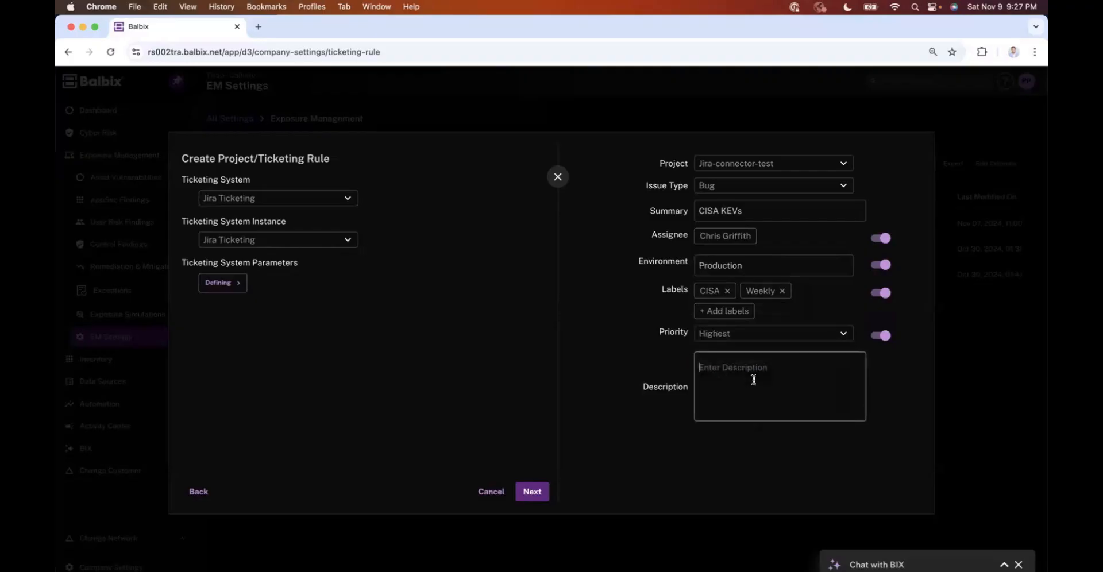
pyautogui.write('This ticketing rule is for CISA KEVs')
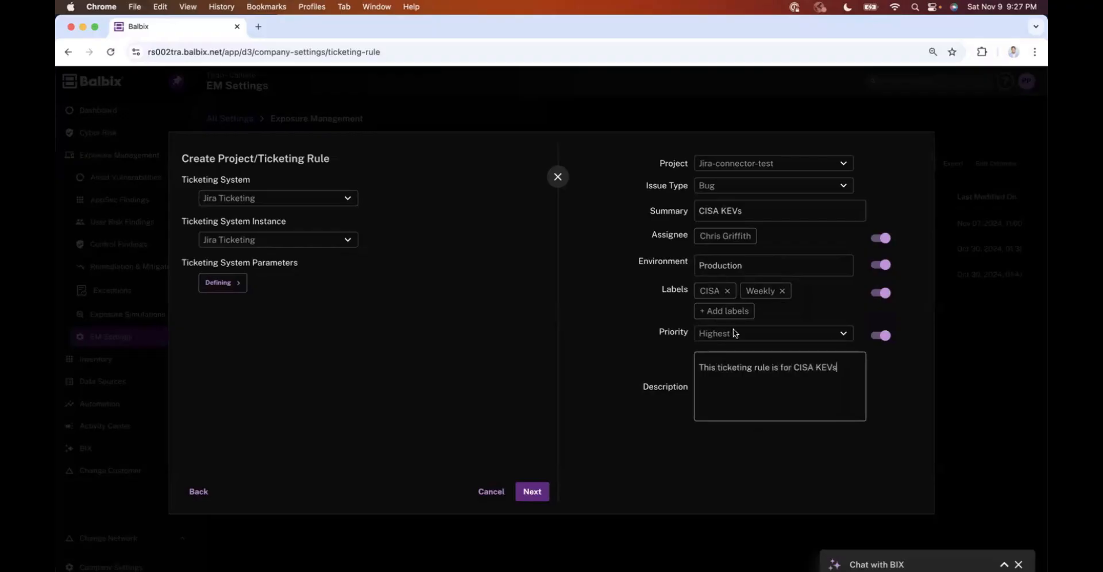
pyautogui.click(444, 31)
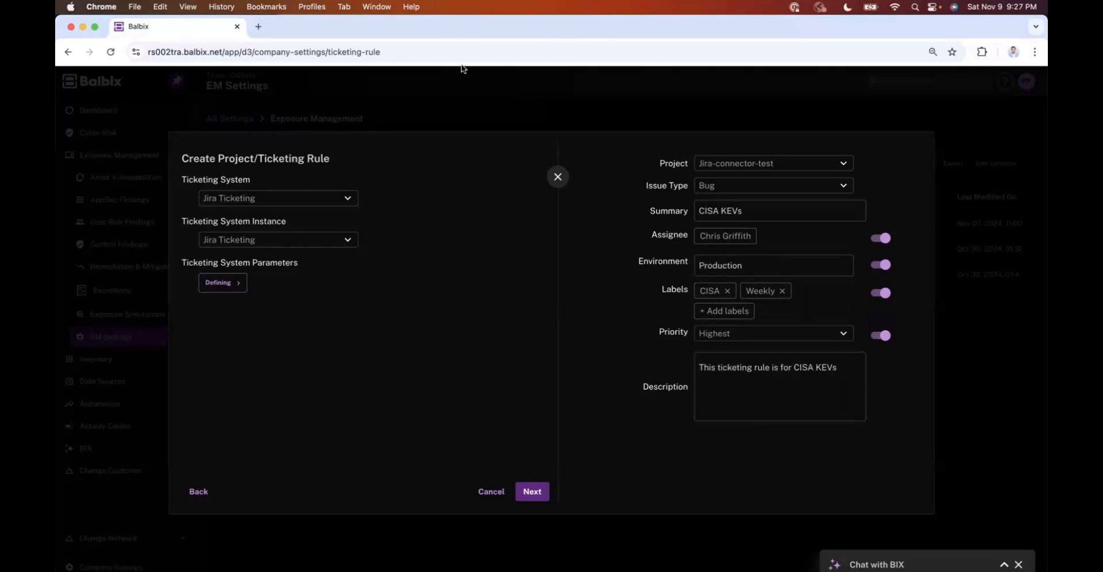
pyautogui.click(544, 493)
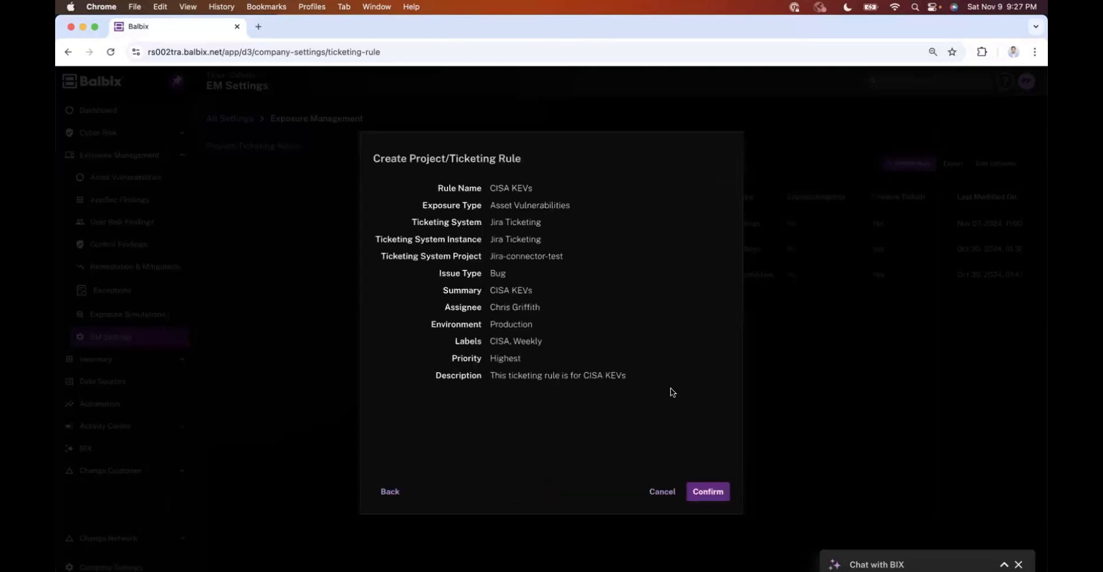
pyautogui.click(706, 490)
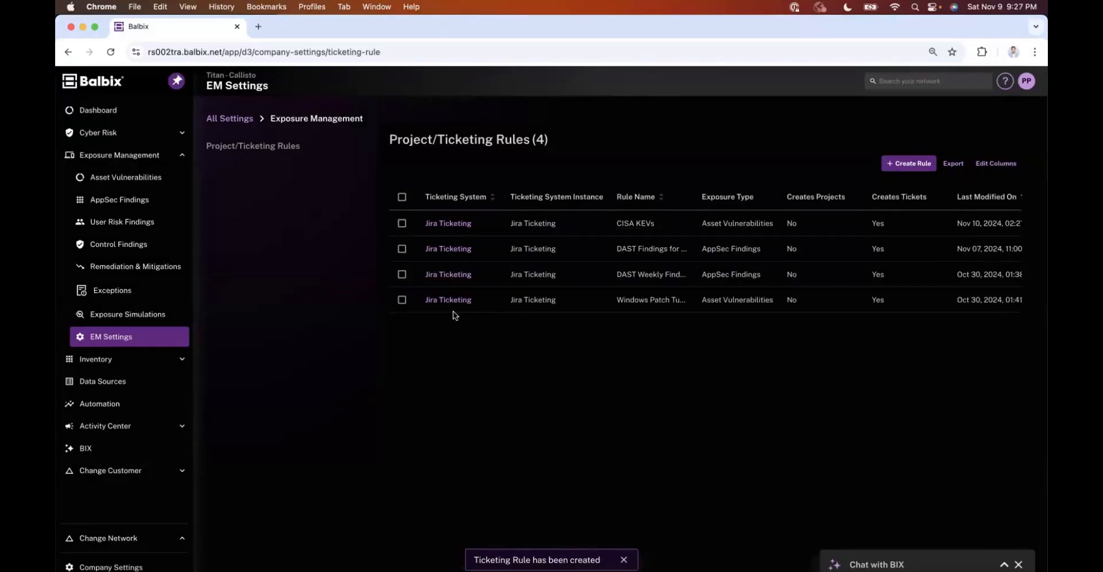
# Step: Filter Asset Vulnerabilities by the CISA Known Exploit vulnerability tag and select all listed vulnerabilities
pyautogui.click(131, 179)
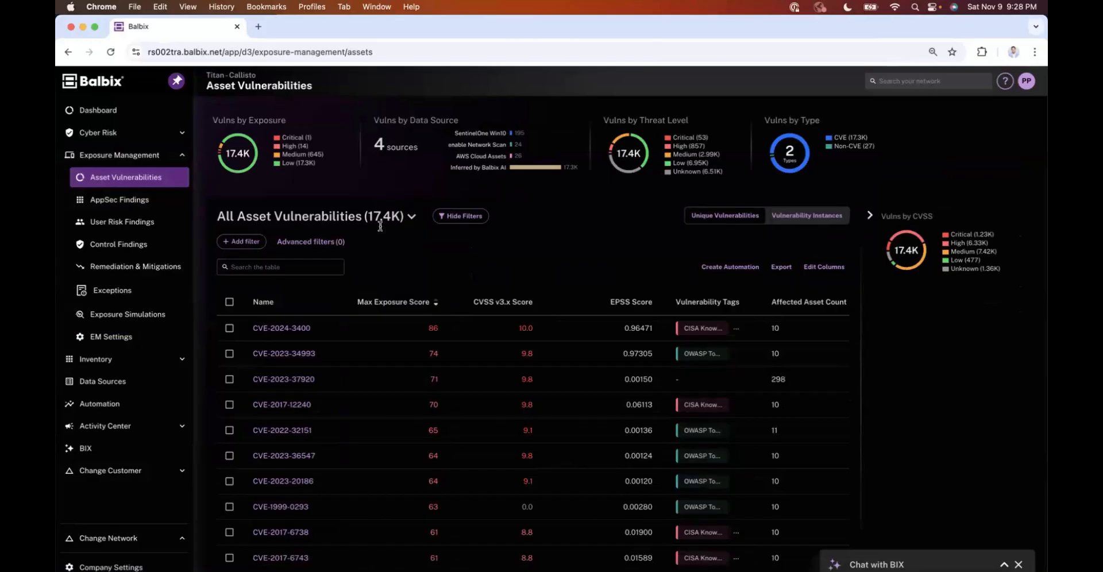
pyautogui.click(326, 240)
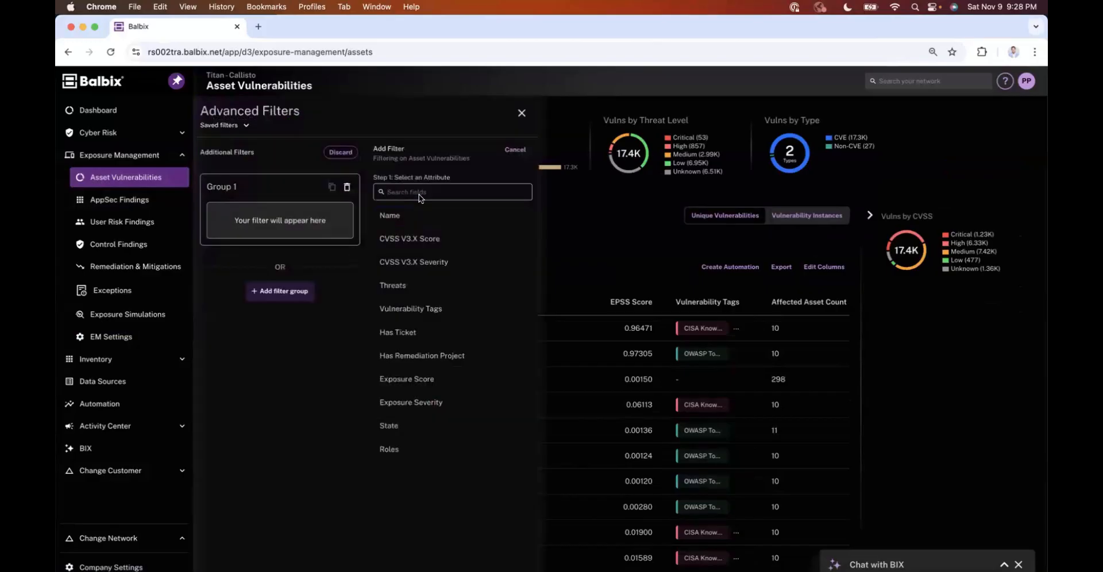
pyautogui.click(414, 306)
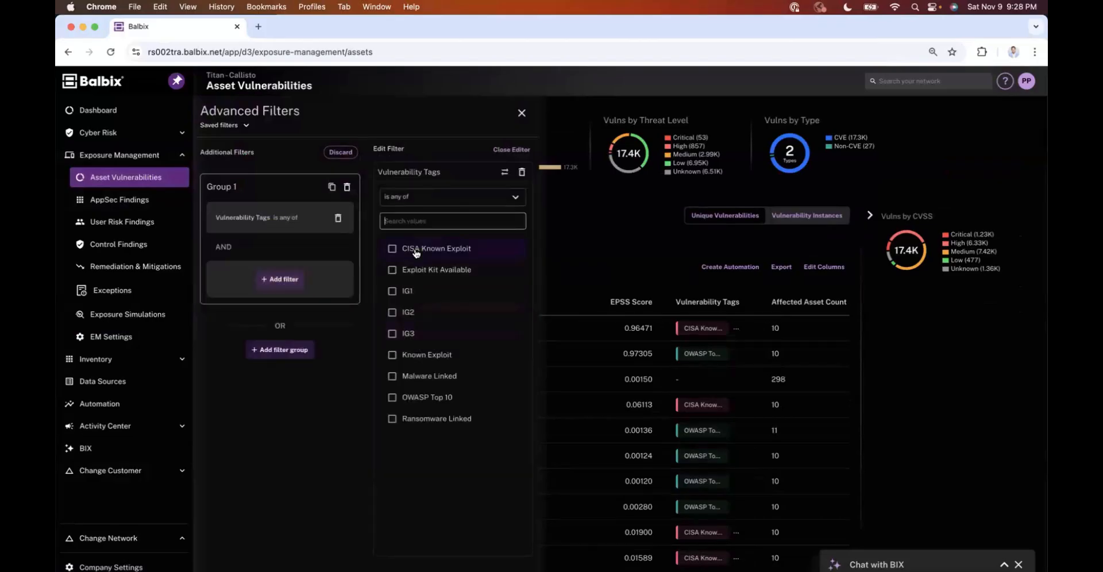
pyautogui.click(417, 253)
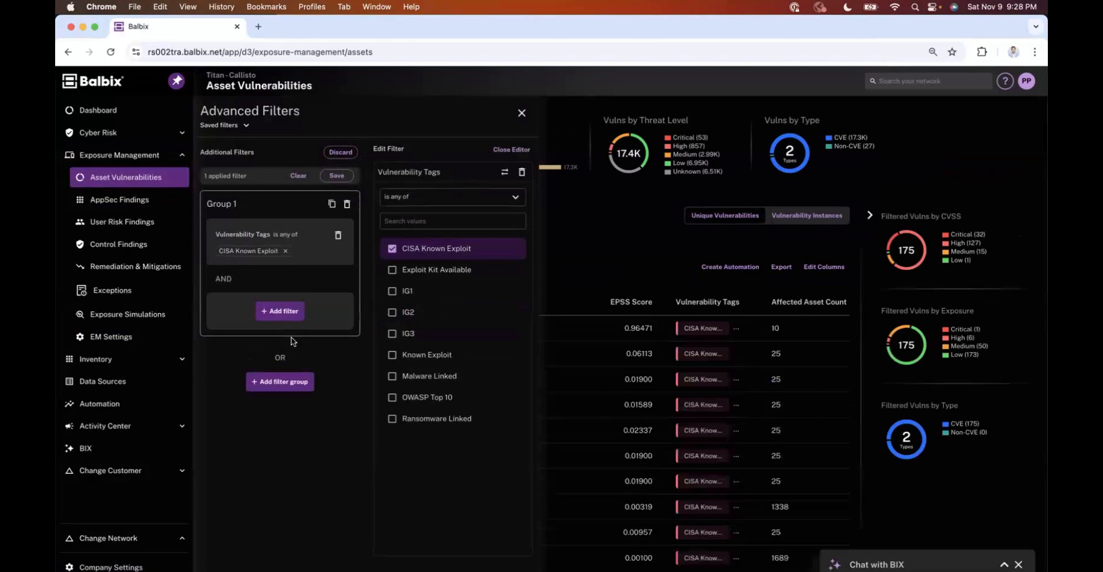
pyautogui.press('Escape')
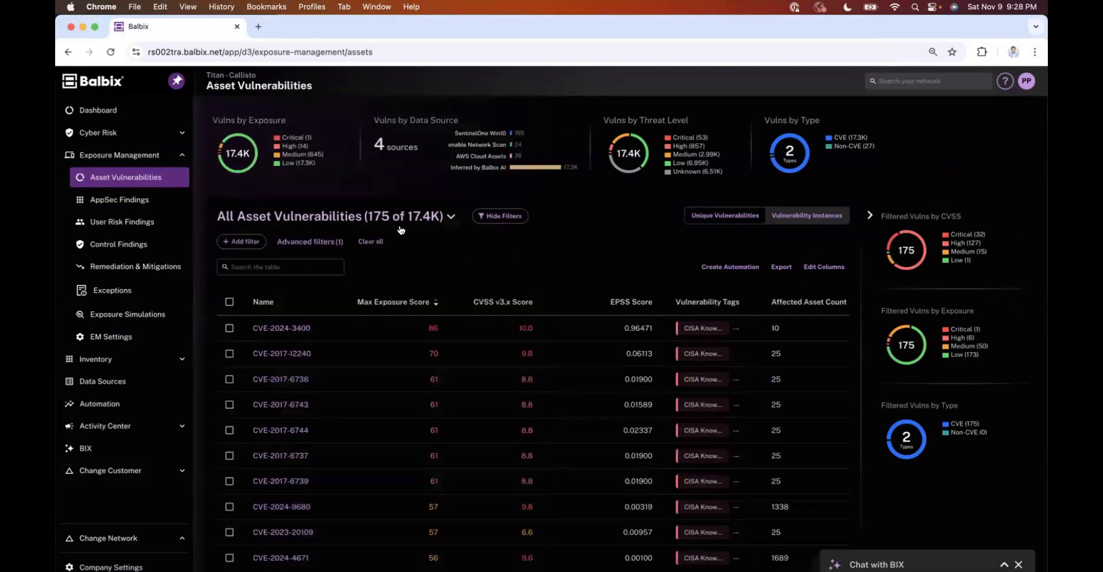
pyautogui.click(229, 302)
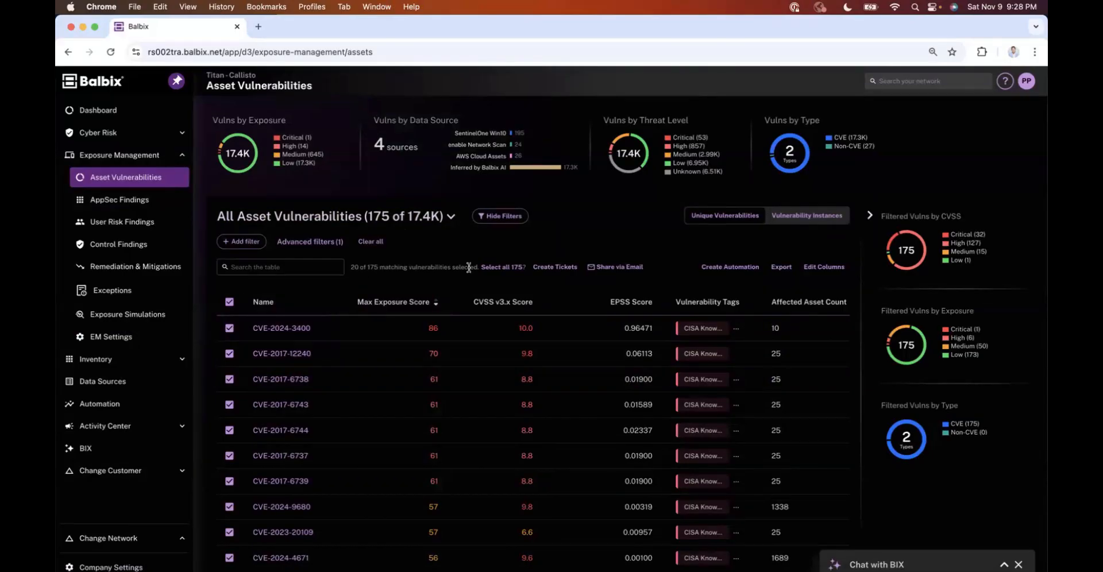
# Step: Select all 175 filtered vulnerabilities and start creating tickets from the CISA KEVs ticketing rule
pyautogui.click(513, 267)
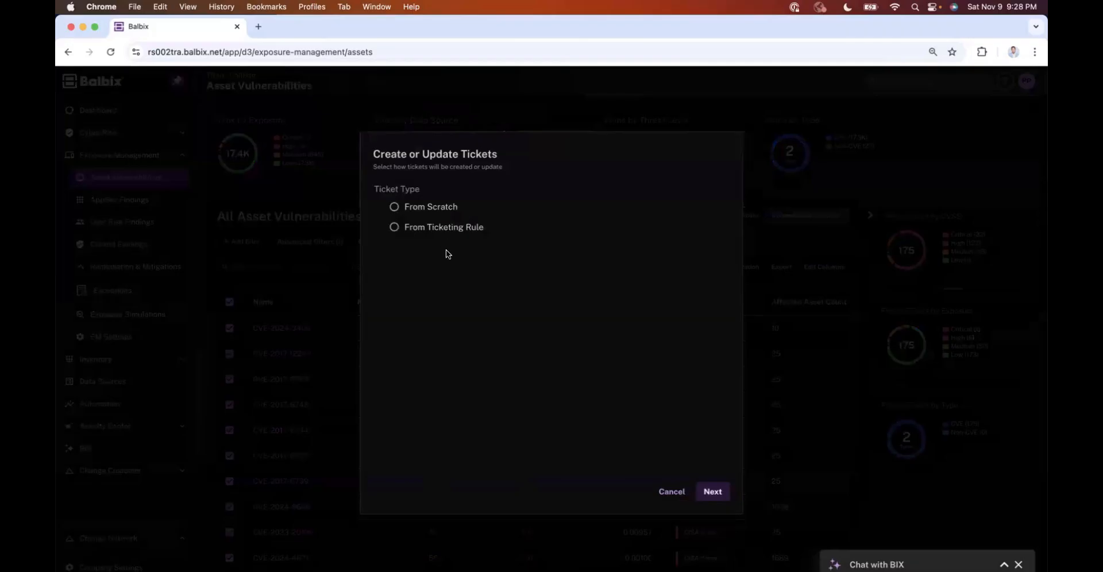
pyautogui.click(420, 229)
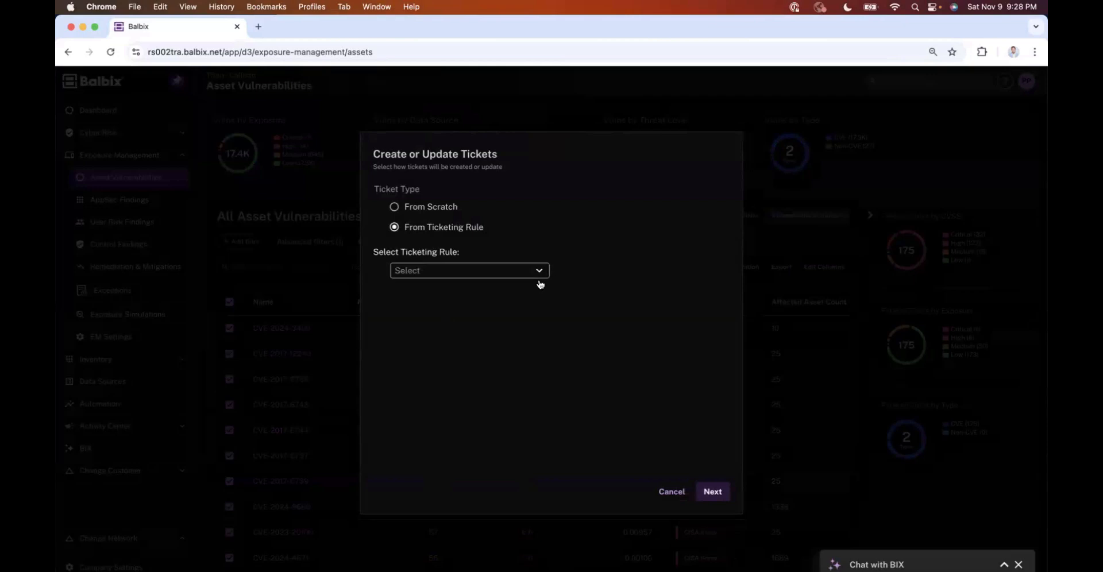
pyautogui.click(539, 279)
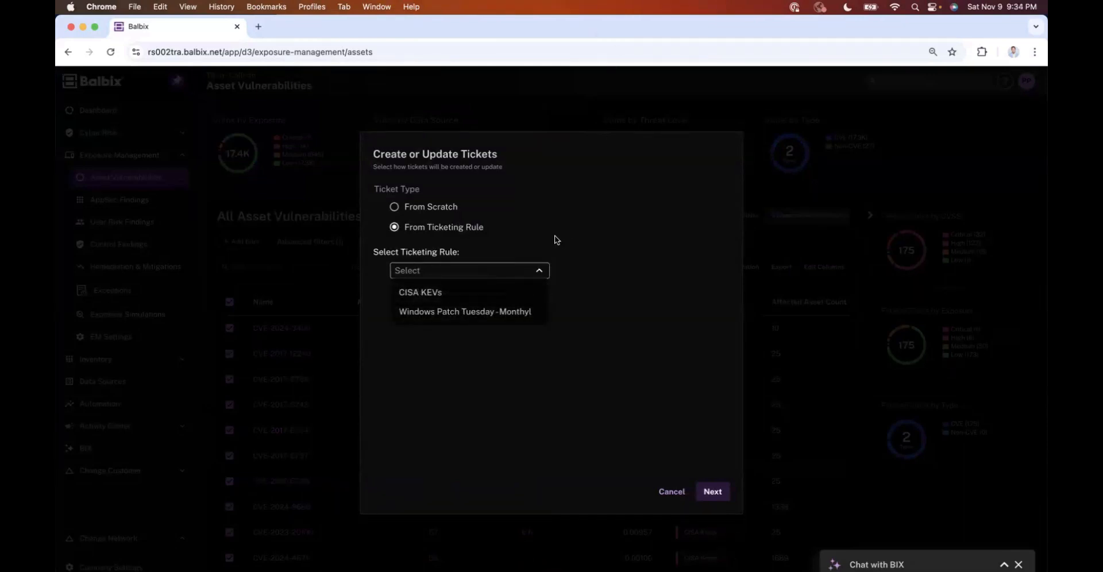
pyautogui.click(454, 239)
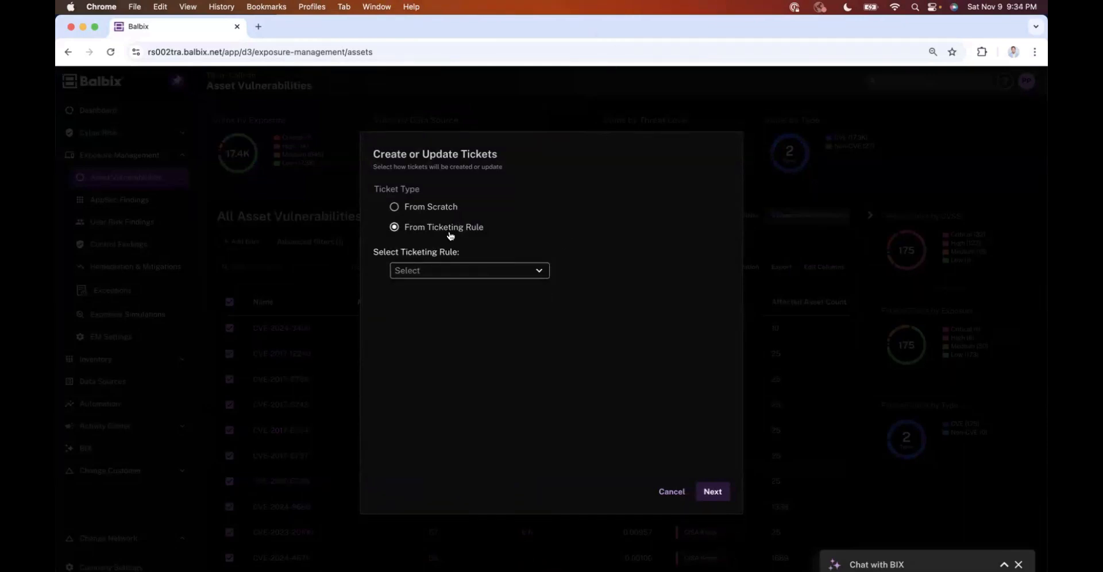
pyautogui.click(455, 269)
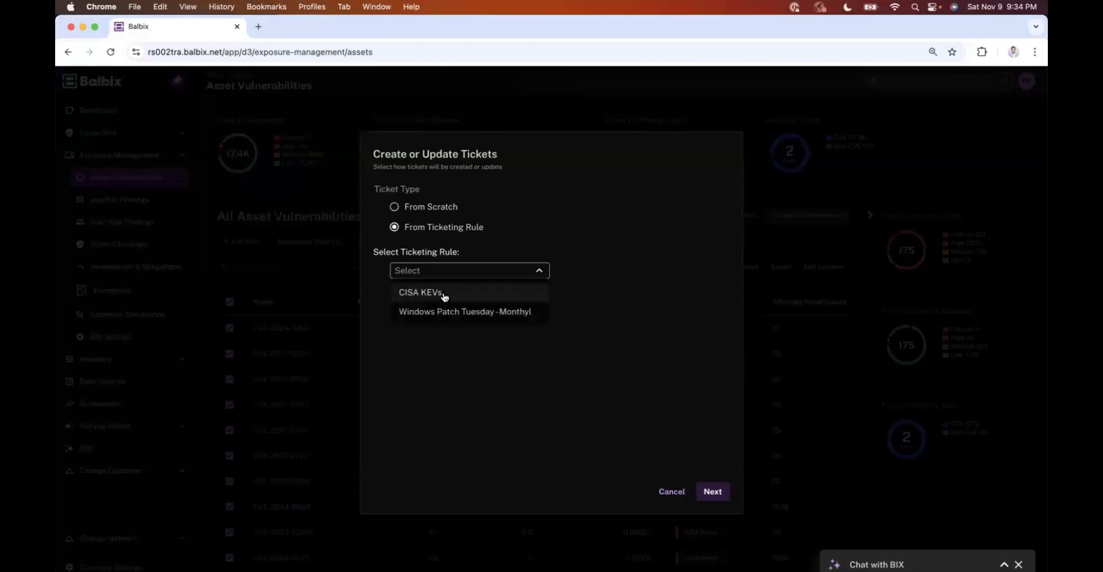
pyautogui.click(488, 298)
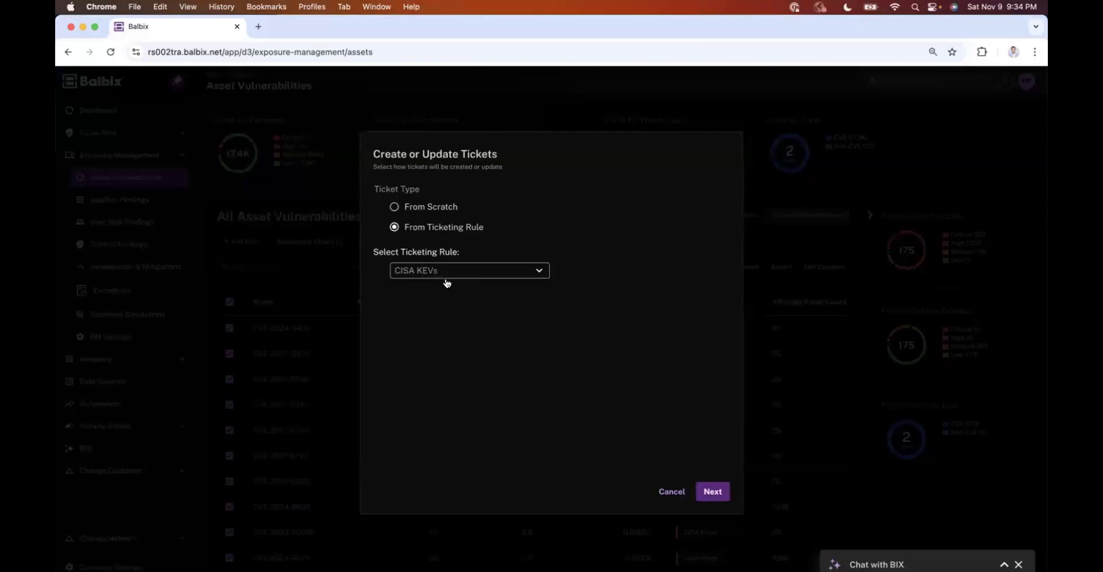
# Step: Proceed through the prefilled ticket details and review, then confirm the ticket creation
pyautogui.click(712, 492)
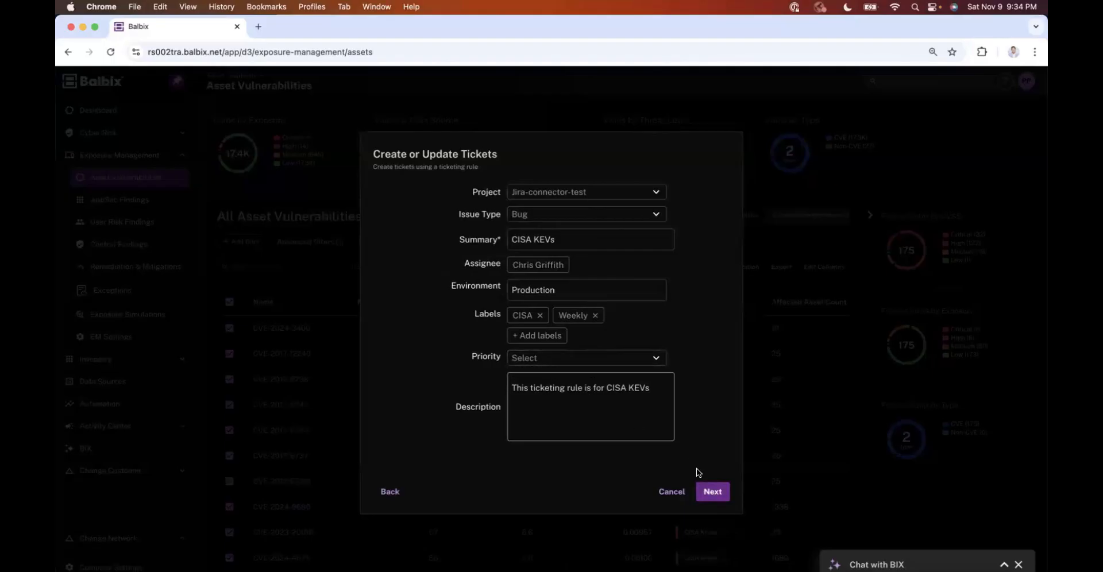
pyautogui.click(713, 492)
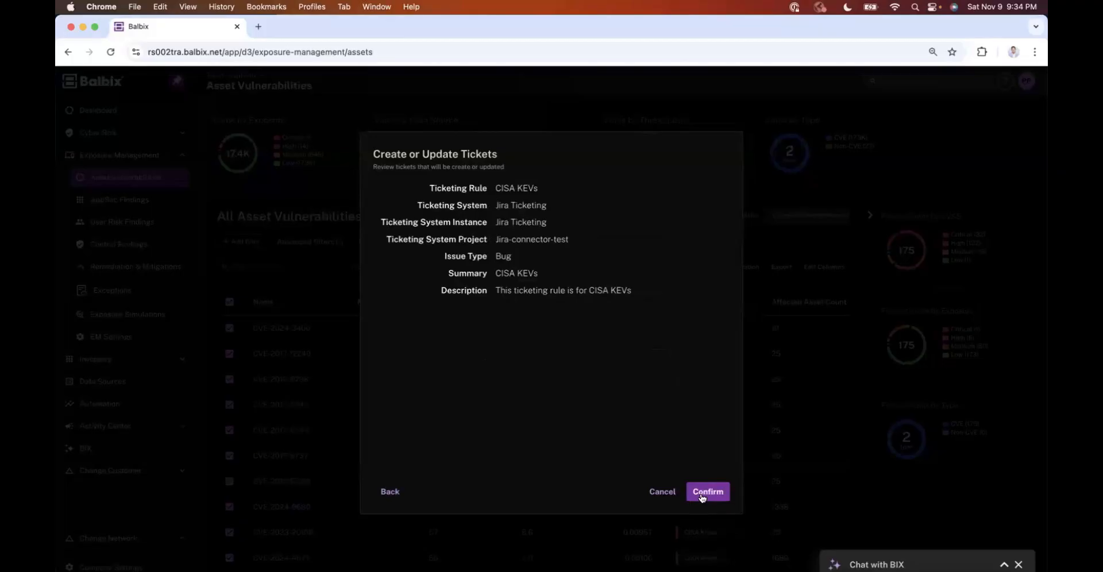
pyautogui.click(708, 492)
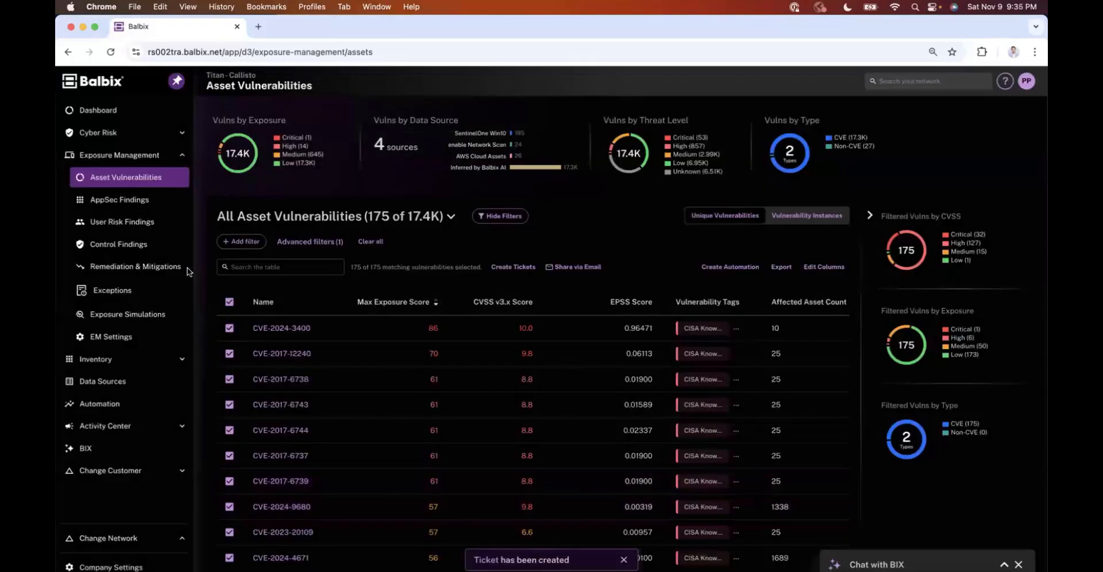
# Step: Open the Remediation & Mitigations ticket list and review the new CISA KEVs ticket's columns
pyautogui.click(150, 268)
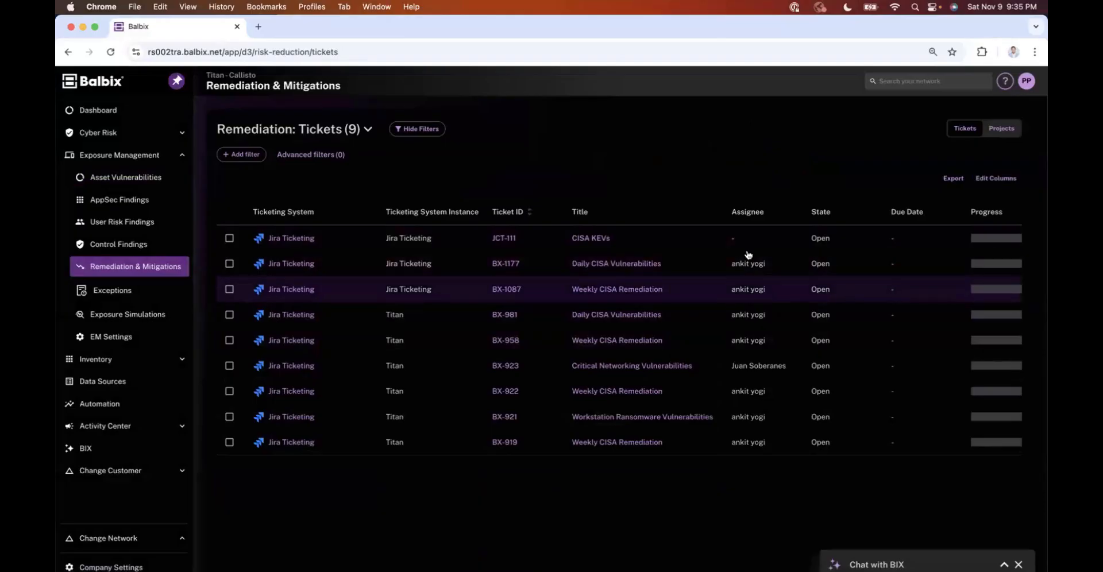
pyautogui.hscroll(3, 805, 294)
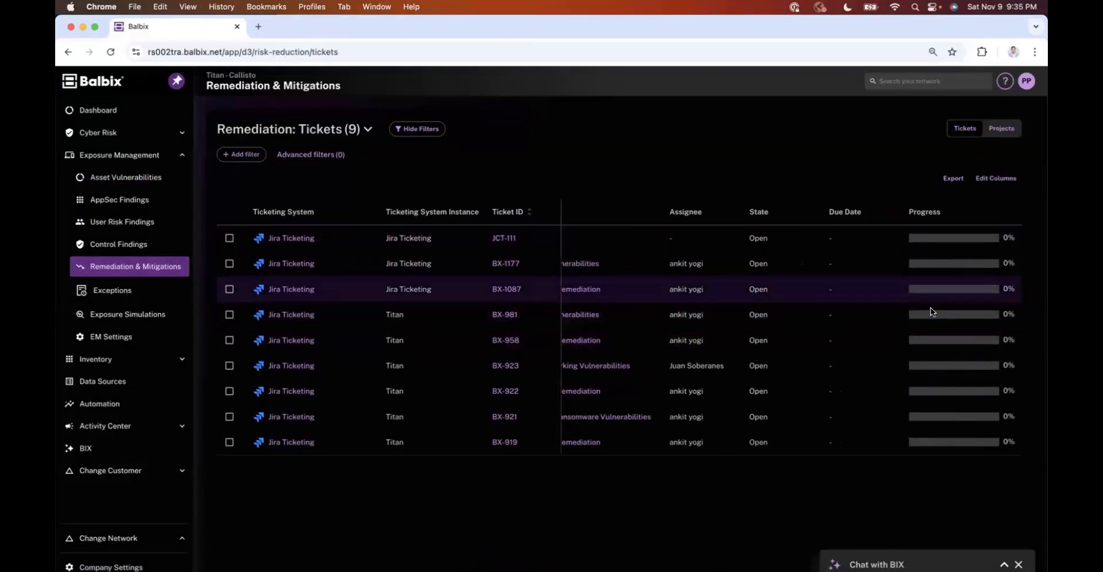
pyautogui.hscroll(-1, 866, 343)
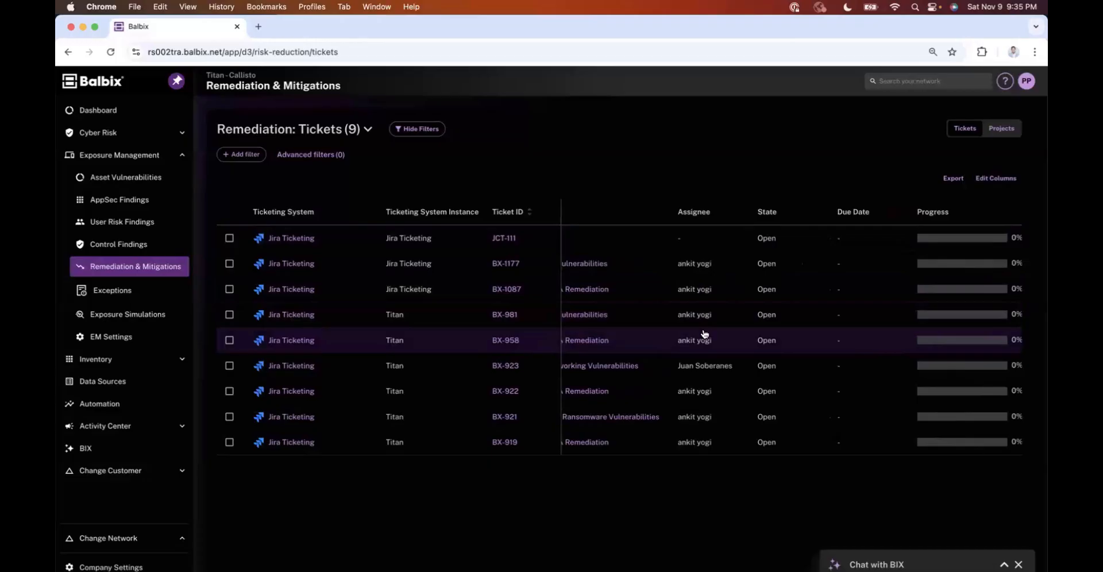
pyautogui.hscroll(-1, 718, 266)
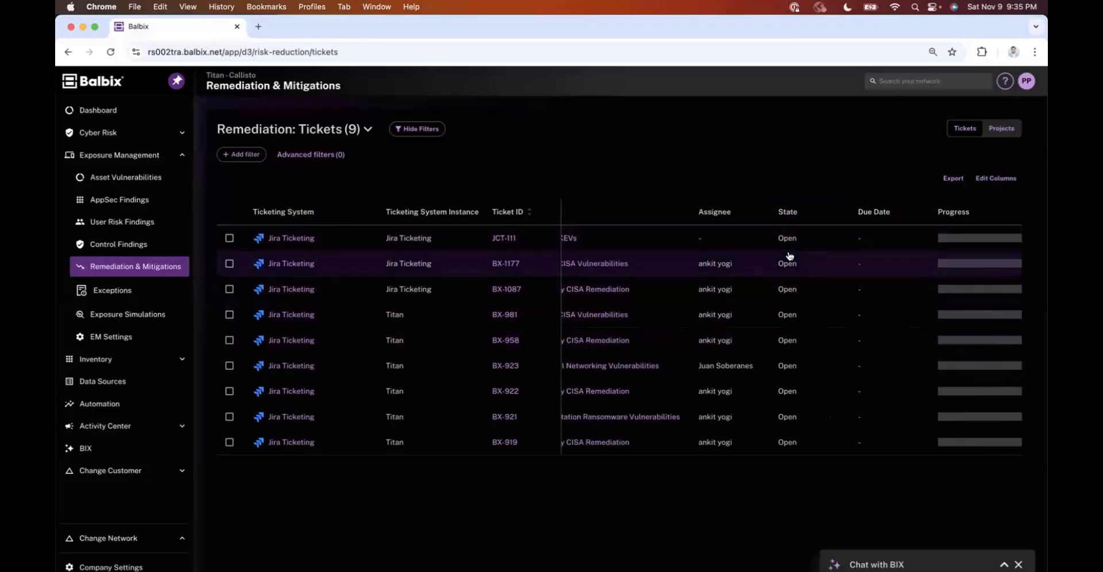
pyautogui.hscroll(-1, 704, 312)
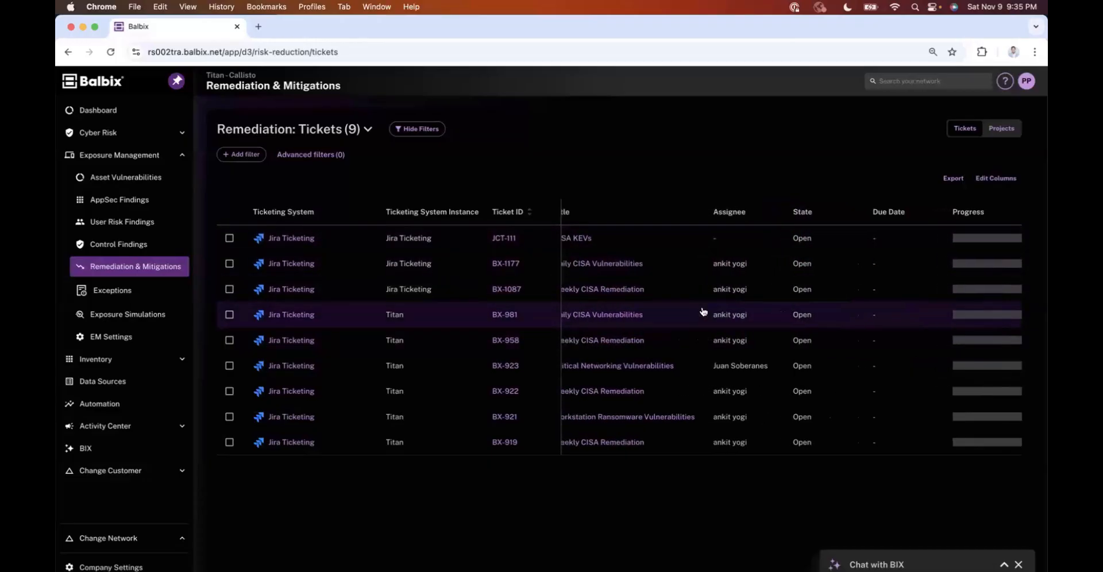